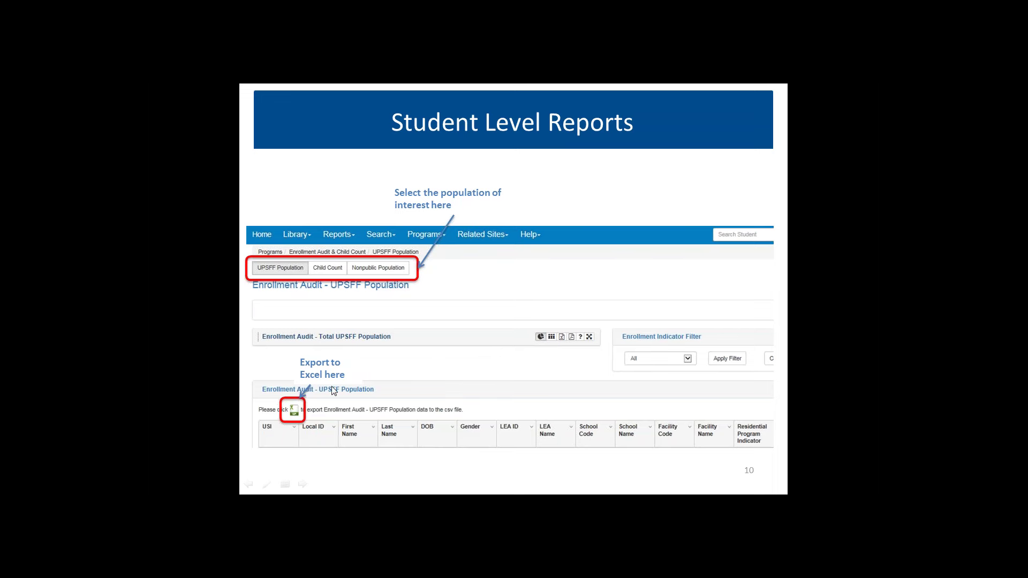
Step: Advance the slideshow from slide 10 to slide 11 on additional support tools and resources
{"action": "left_click", "coordinate": [419, 293]}
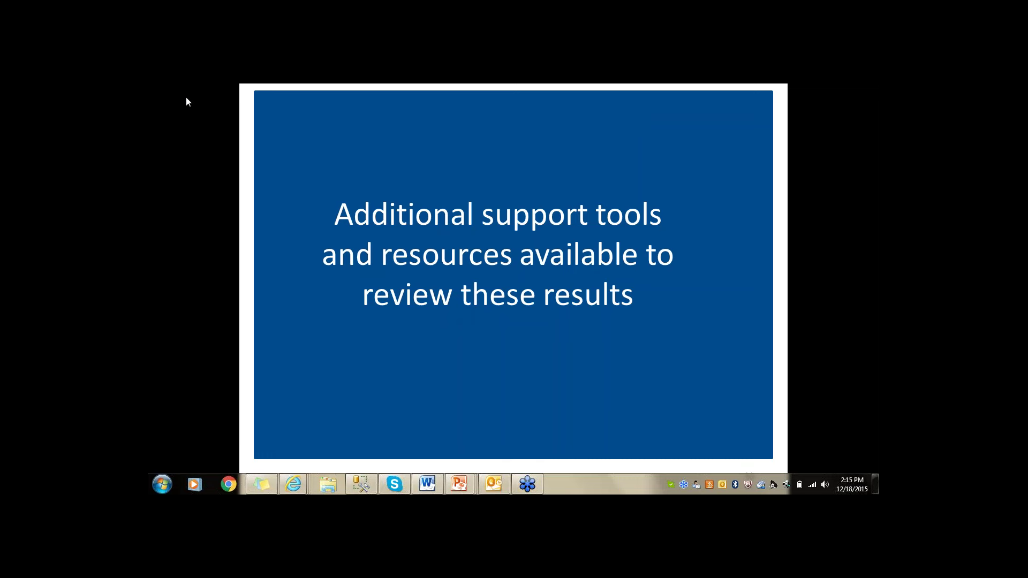
Step: Show the Demographic filters slide, glance at Delta Fields, then exit the slideshow onto slide 13
{"action": "left_click", "coordinate": [452, 360]}
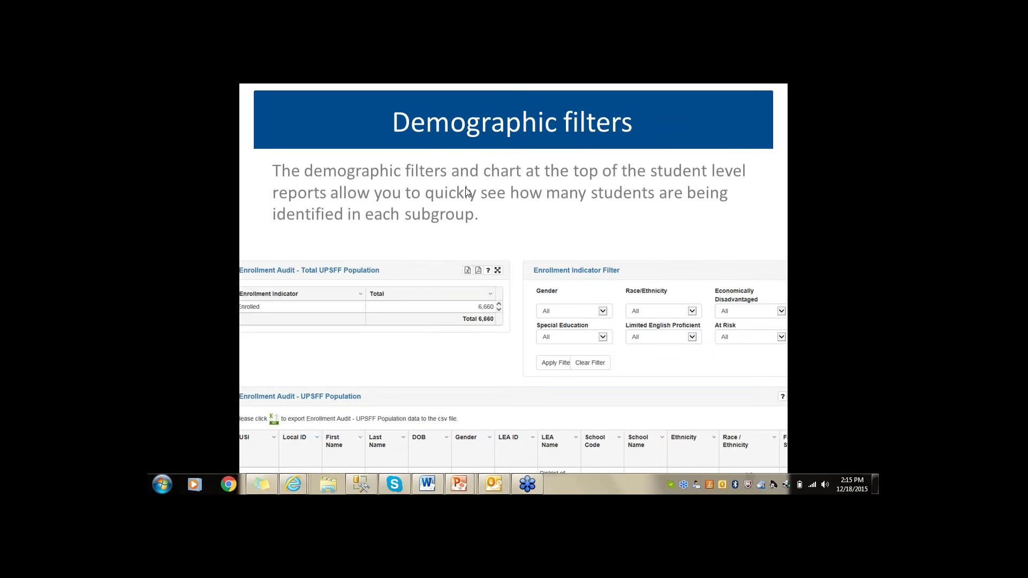
{"action": "left_click", "coordinate": [288, 385]}
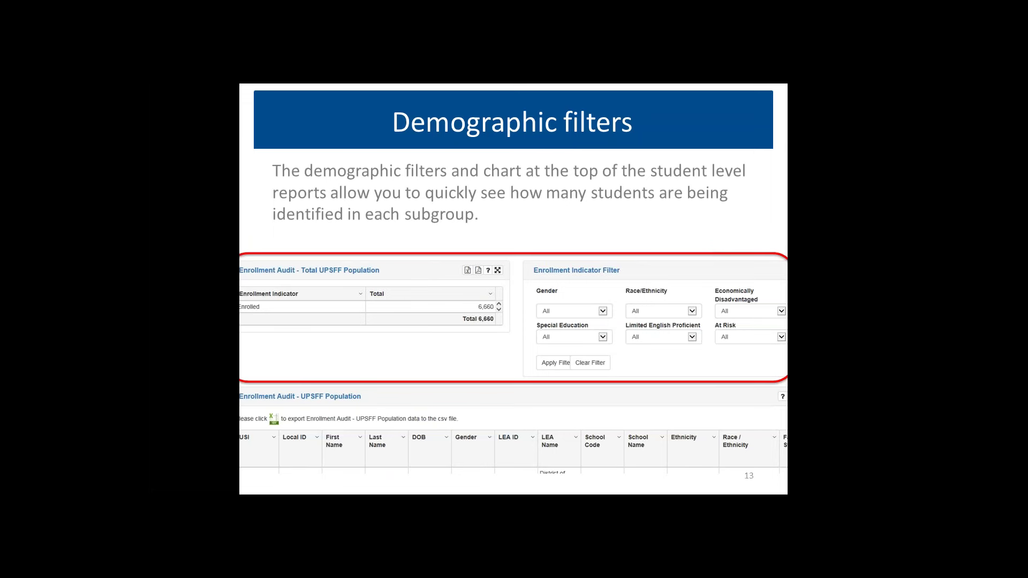
{"action": "key", "text": "Right"}
{"action": "key", "text": "Left"}
{"action": "key", "text": "Right"}
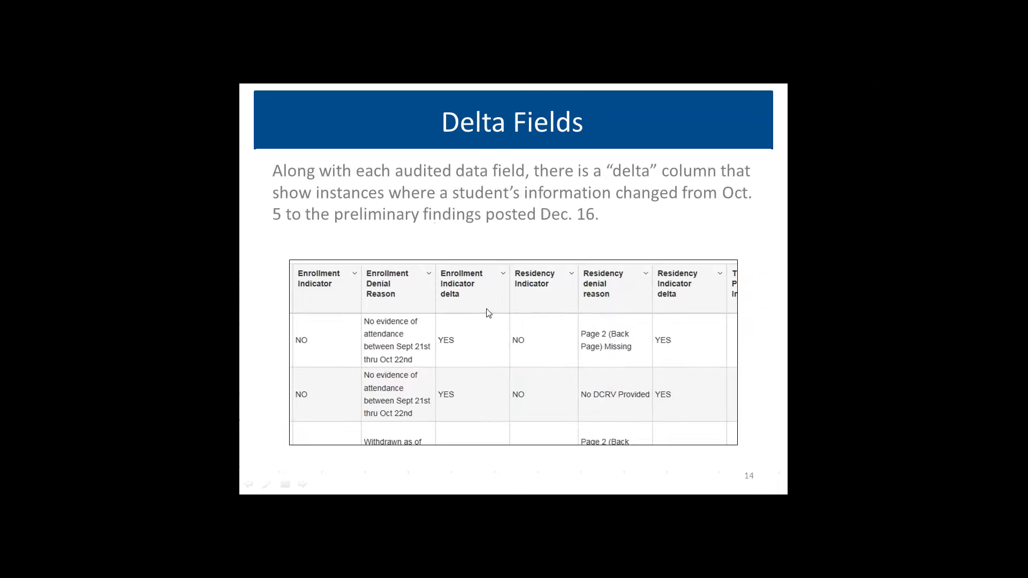
{"action": "key", "text": "Left"}
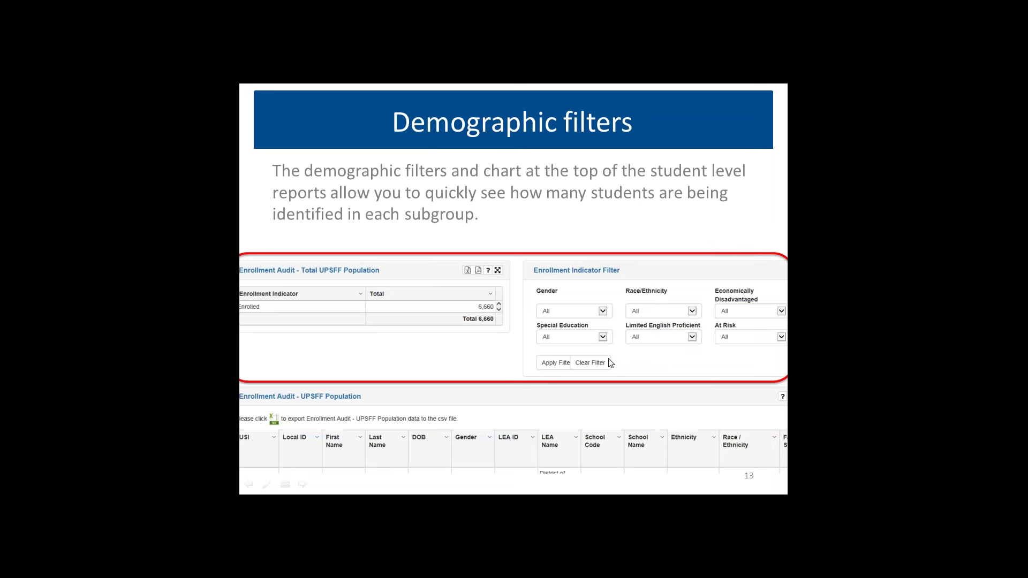
{"action": "key", "text": "Escape"}
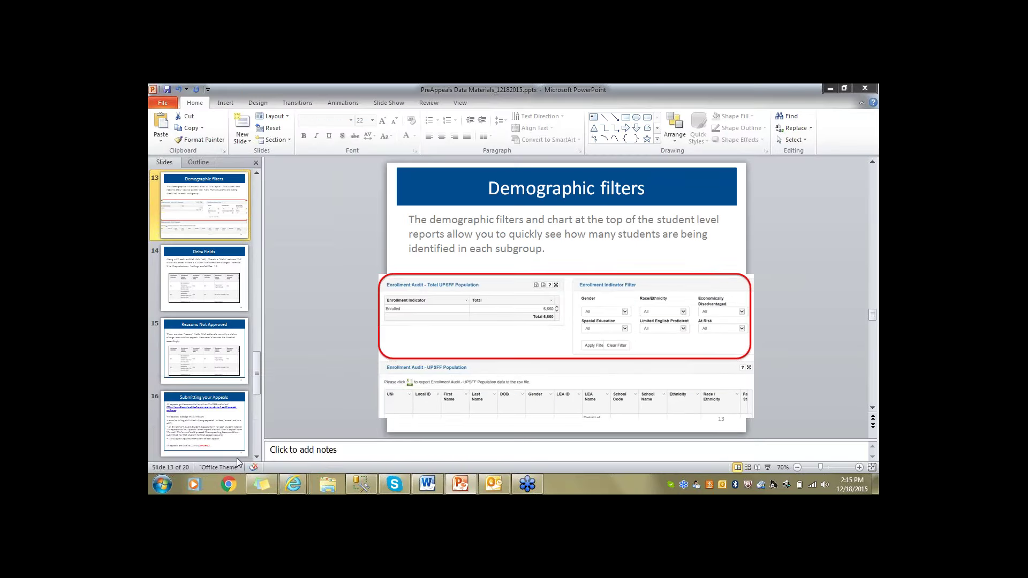
Step: Bring up the SLED window, log in, and accept the user access agreement
{"action": "mouse_move", "coordinate": [287, 490]}
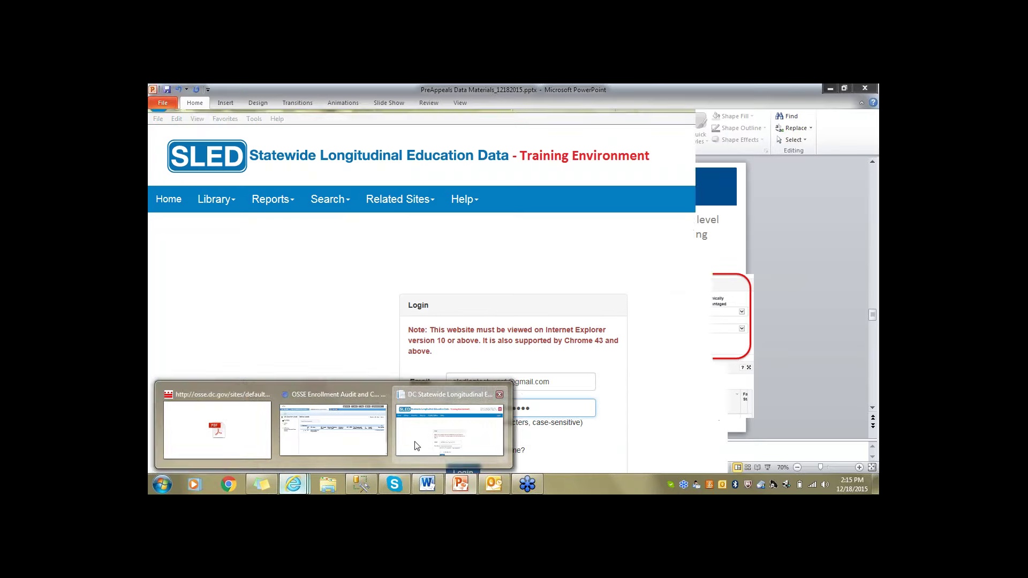
{"action": "left_click", "coordinate": [417, 446]}
{"action": "left_click", "coordinate": [458, 469]}
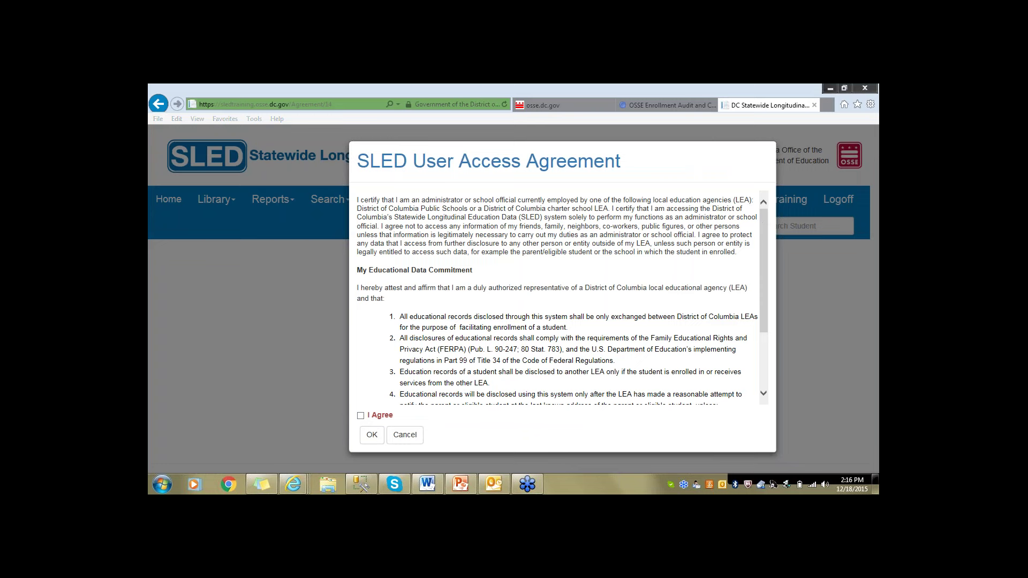
{"action": "left_click", "coordinate": [361, 415]}
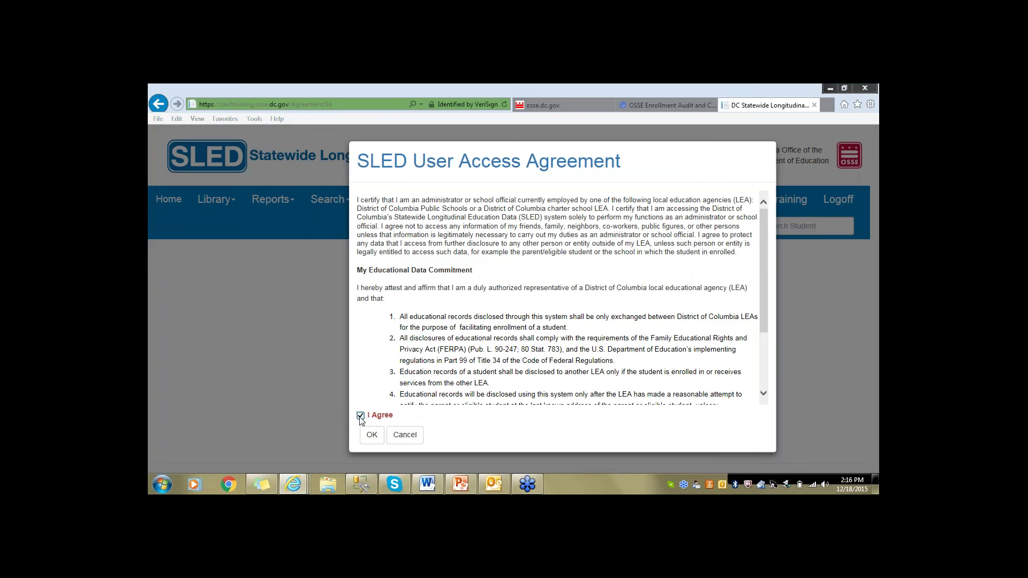
{"action": "left_click", "coordinate": [372, 435]}
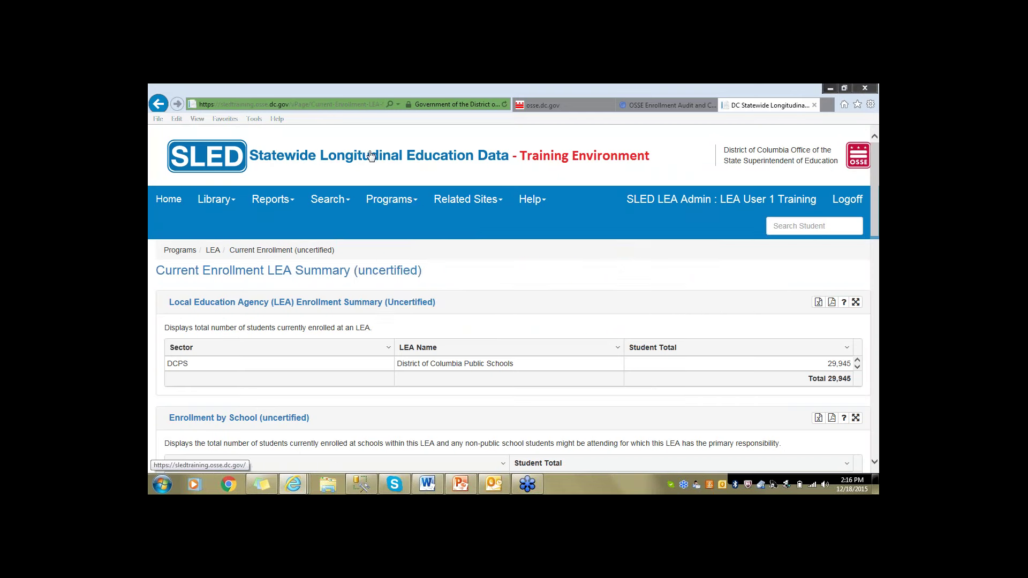
Step: Open Programs > Enrollment Audit > Student Level to show the UPSFF Population report (6,660 total)
{"action": "left_click", "coordinate": [404, 206]}
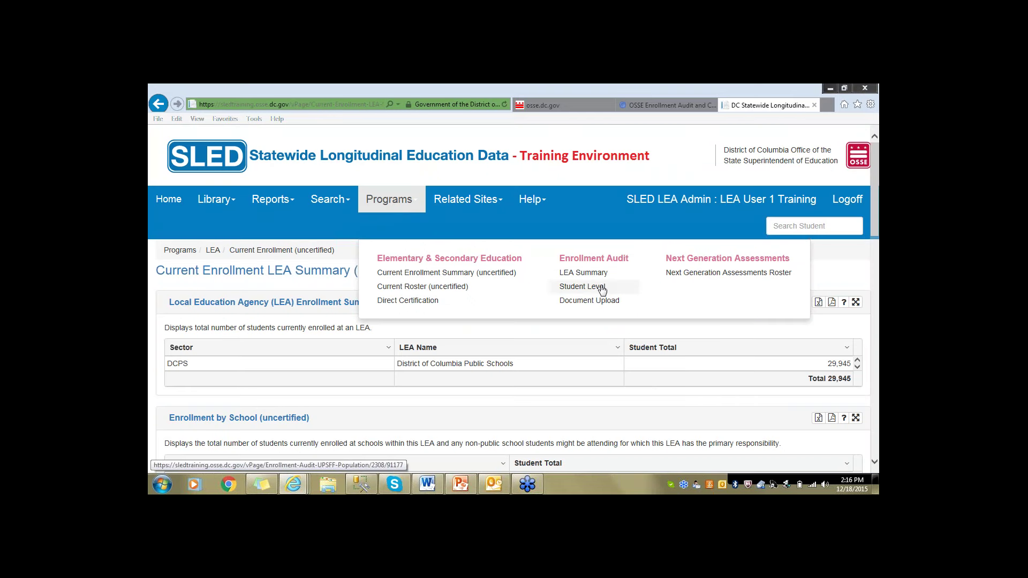
{"action": "left_click", "coordinate": [582, 287]}
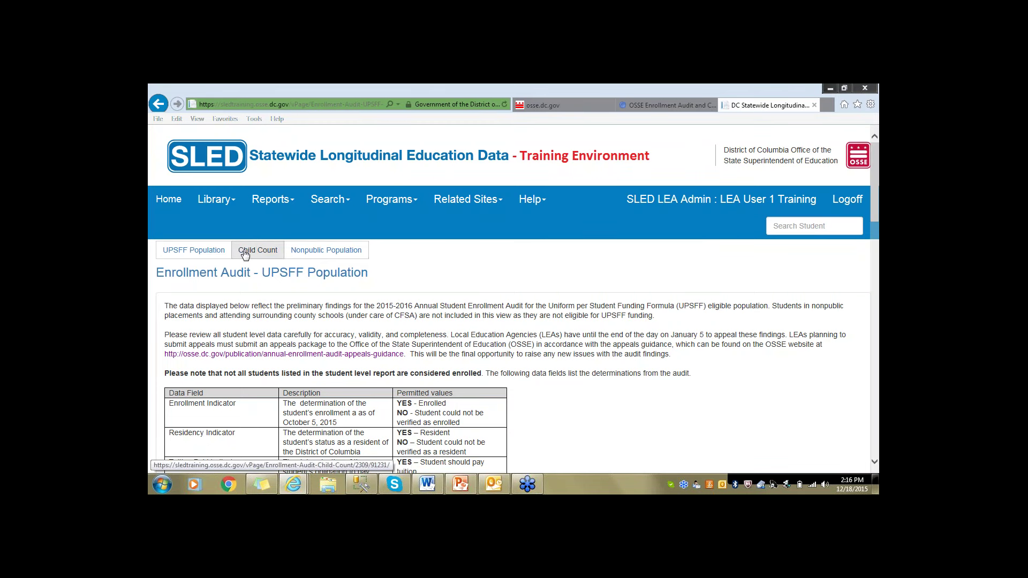
{"action": "scroll", "coordinate": [227, 259], "scroll_direction": "down", "scroll_amount": 2}
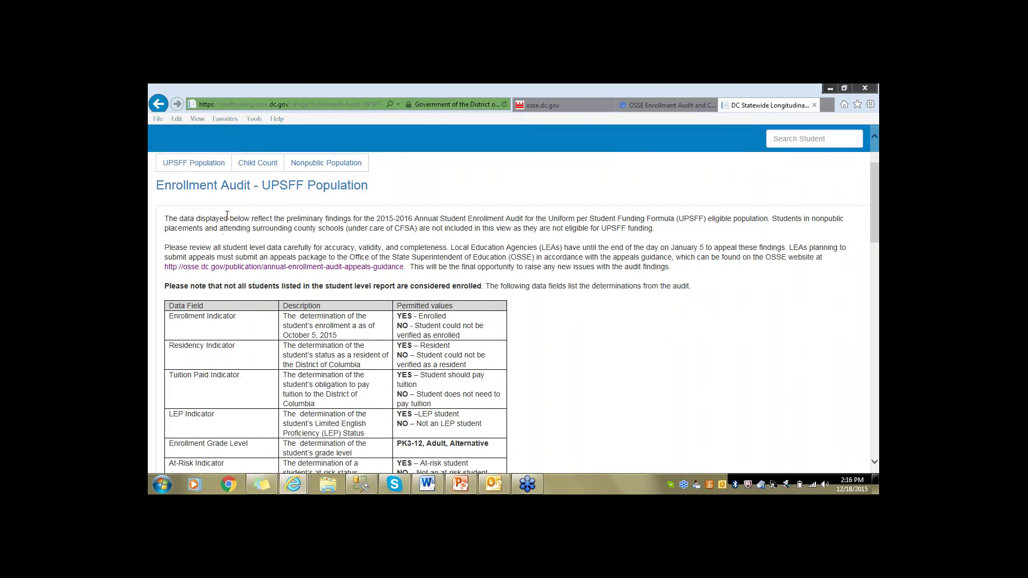
{"action": "scroll", "coordinate": [288, 201], "scroll_direction": "down", "scroll_amount": 3}
{"action": "scroll", "coordinate": [514, 299], "scroll_direction": "down", "scroll_amount": 7}
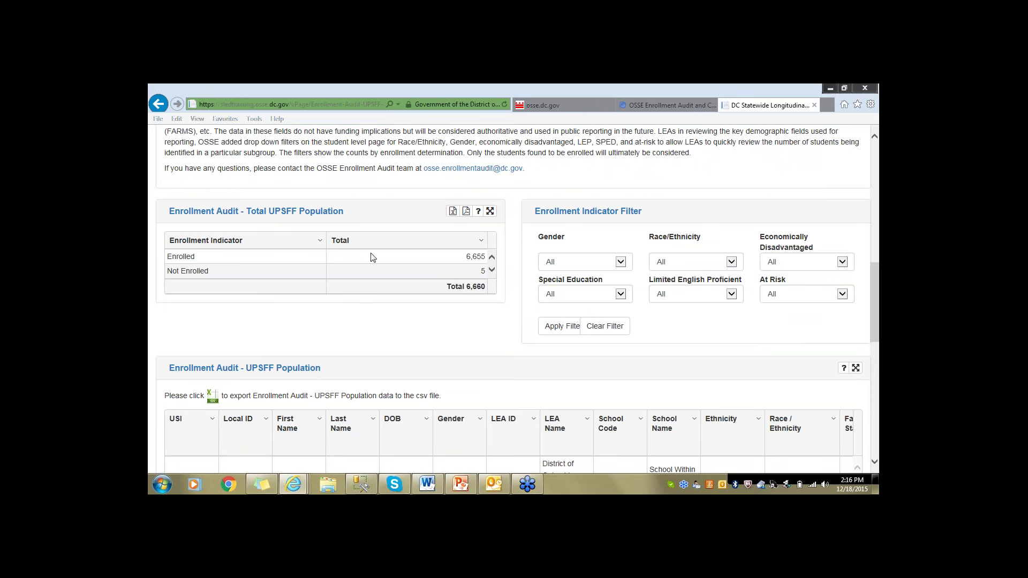
Step: Filter the UPSFF report by Race/Ethnicity Hispanic/Latino, which returns Data Not Available
{"action": "left_click", "coordinate": [485, 270]}
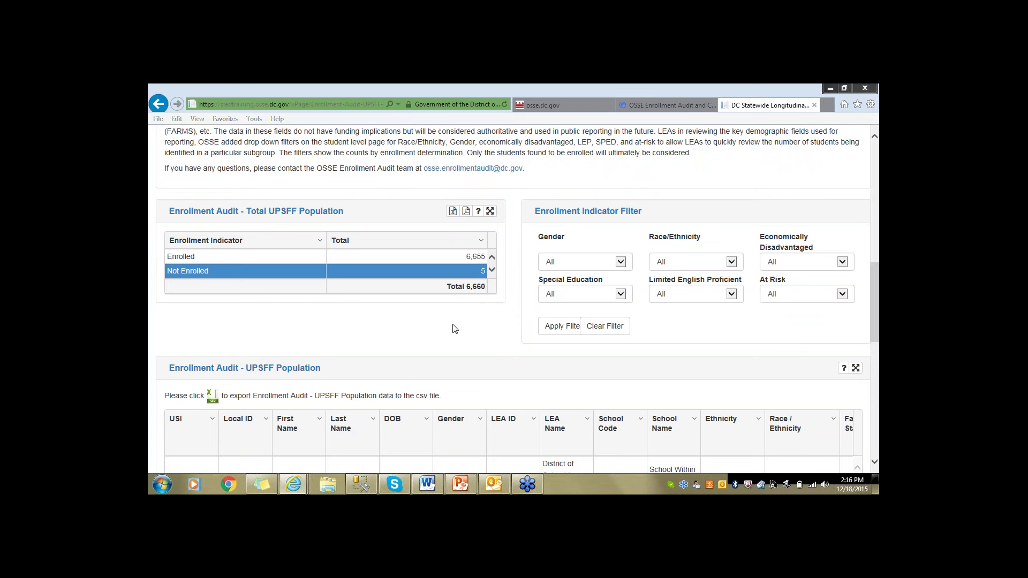
{"action": "left_click", "coordinate": [667, 262]}
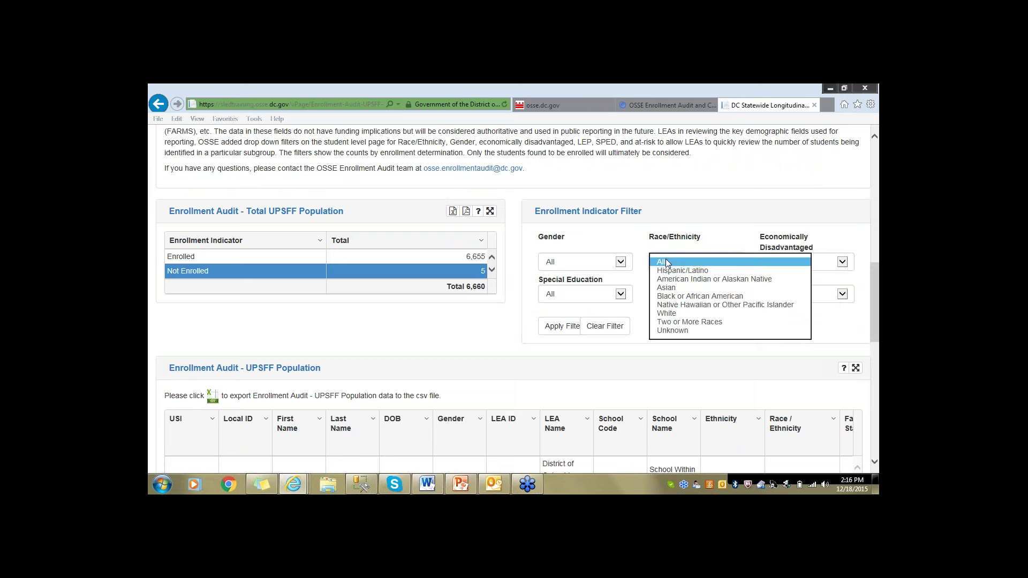
{"action": "left_click", "coordinate": [670, 272]}
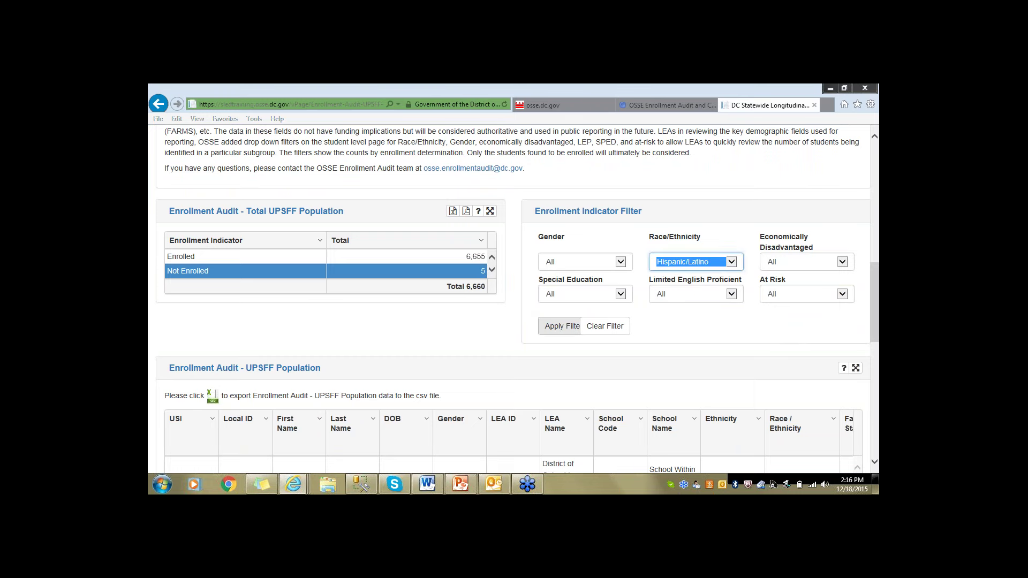
{"action": "left_click", "coordinate": [559, 326]}
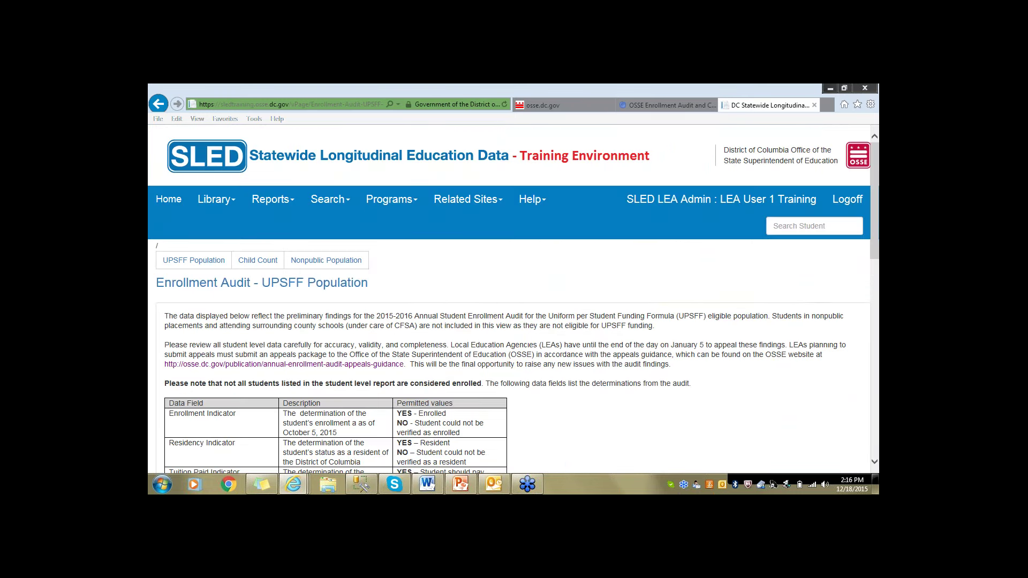
{"action": "scroll", "coordinate": [514, 300], "scroll_direction": "down", "scroll_amount": 7}
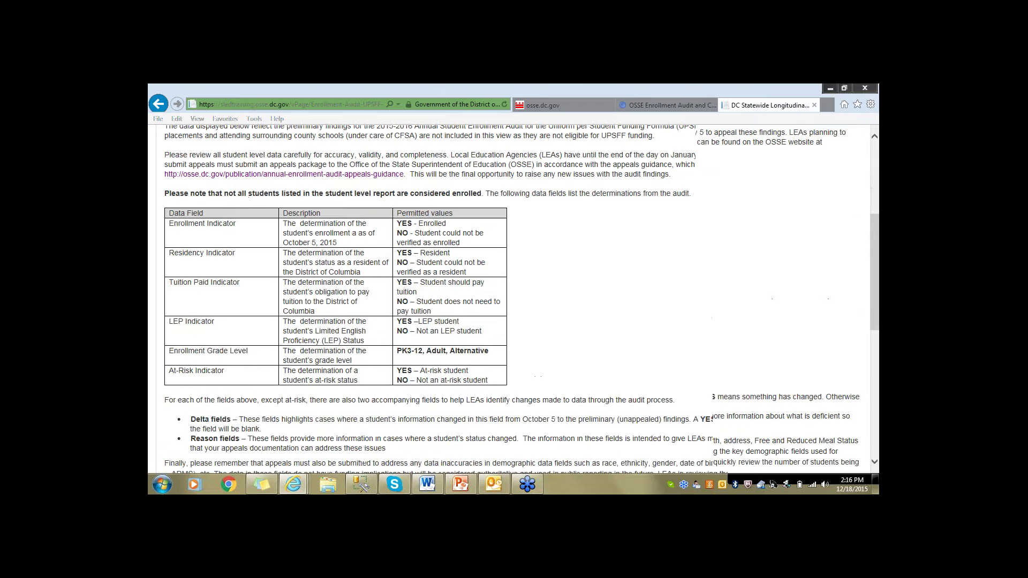
{"action": "scroll", "coordinate": [514, 300], "scroll_direction": "down", "scroll_amount": 2}
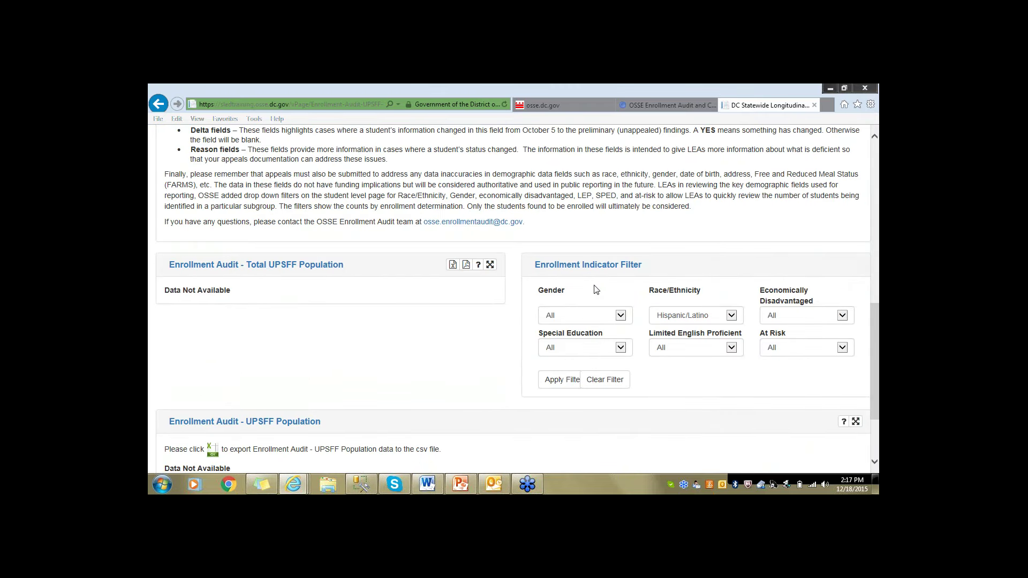
Step: Clear all demographic filters on the report
{"action": "left_click", "coordinate": [609, 321]}
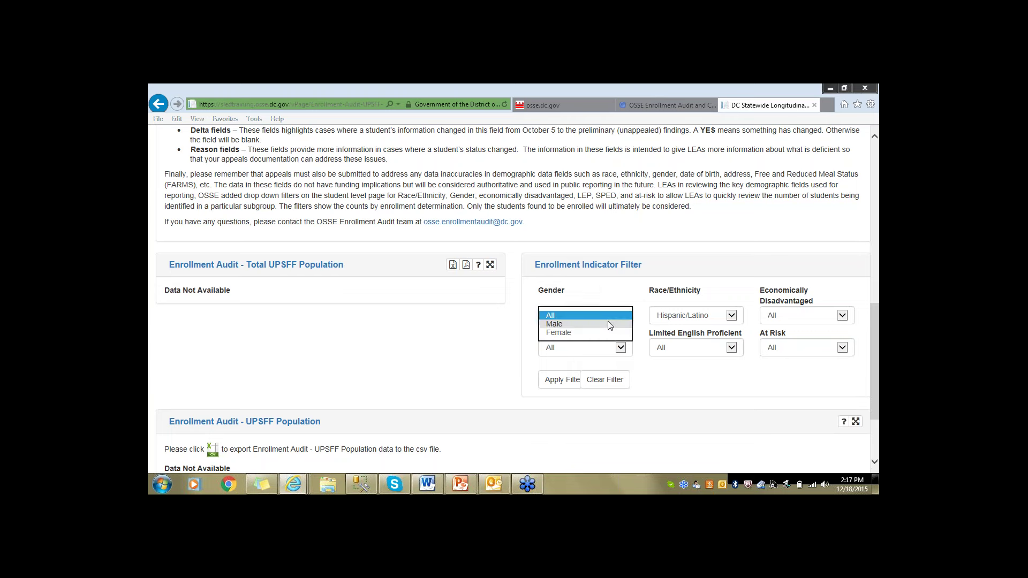
{"action": "left_click", "coordinate": [696, 315]}
{"action": "left_click", "coordinate": [605, 379]}
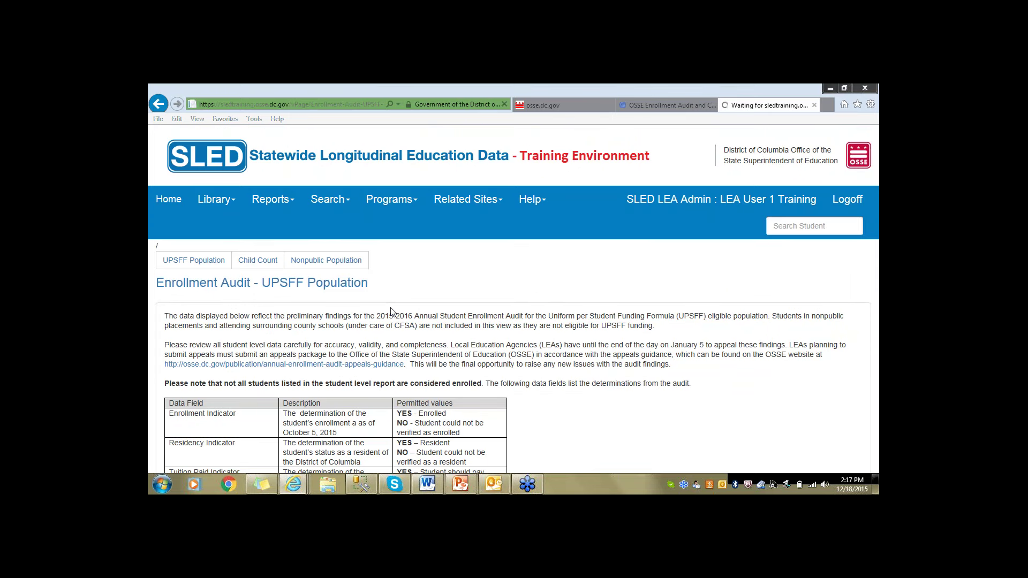
Step: Set the Gender filter to Male and apply it to the UPSFF Population report
{"action": "scroll", "coordinate": [514, 300], "scroll_direction": "down", "scroll_amount": 15}
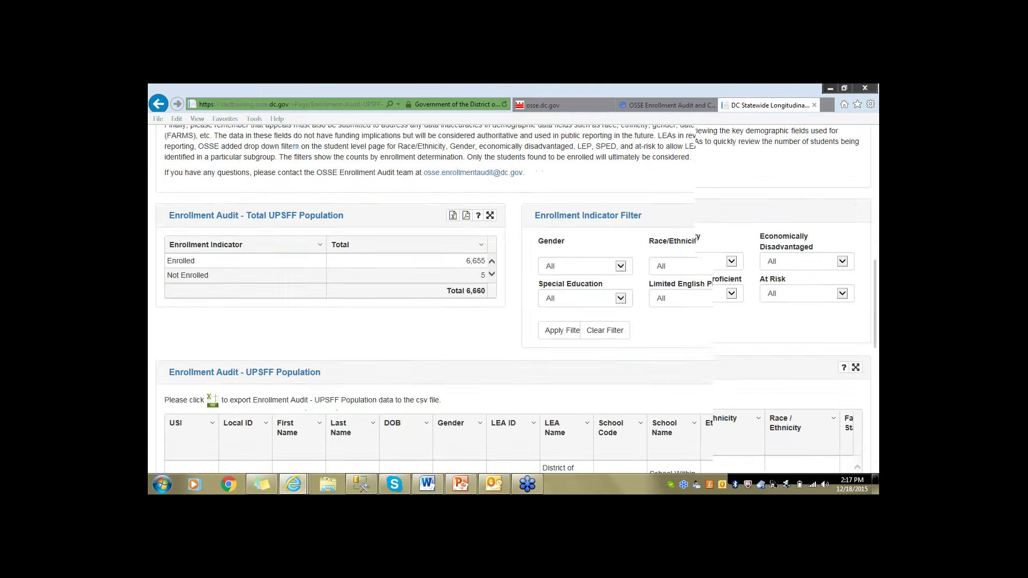
{"action": "scroll", "coordinate": [514, 300], "scroll_direction": "up", "scroll_amount": 2}
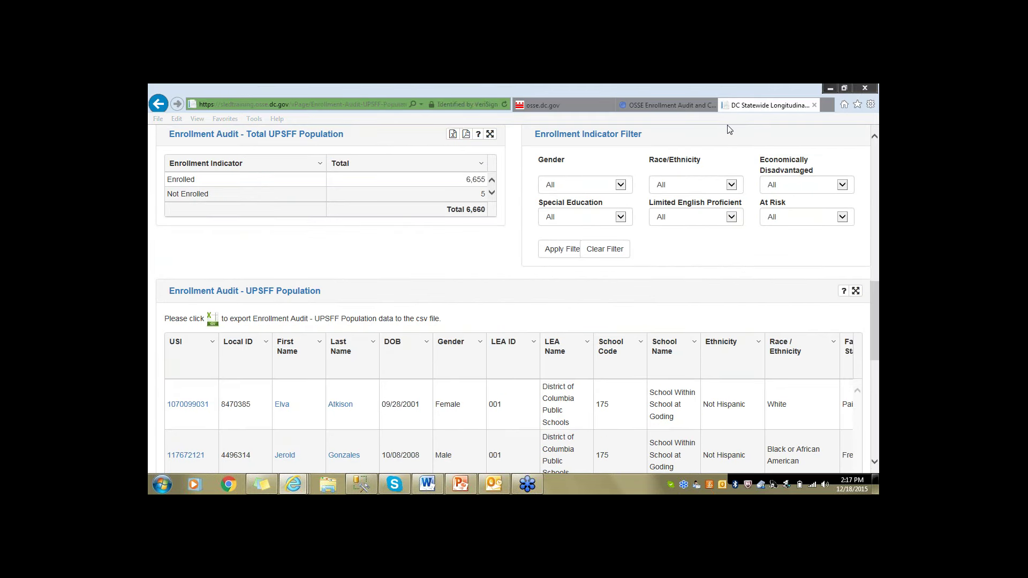
{"action": "left_click", "coordinate": [583, 188]}
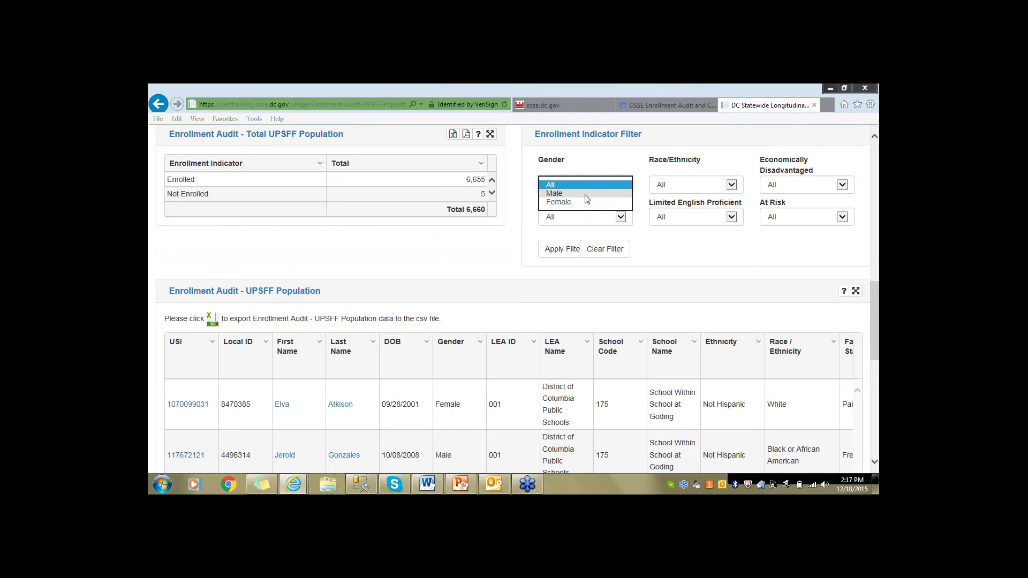
{"action": "left_click", "coordinate": [586, 196]}
{"action": "left_click", "coordinate": [555, 253]}
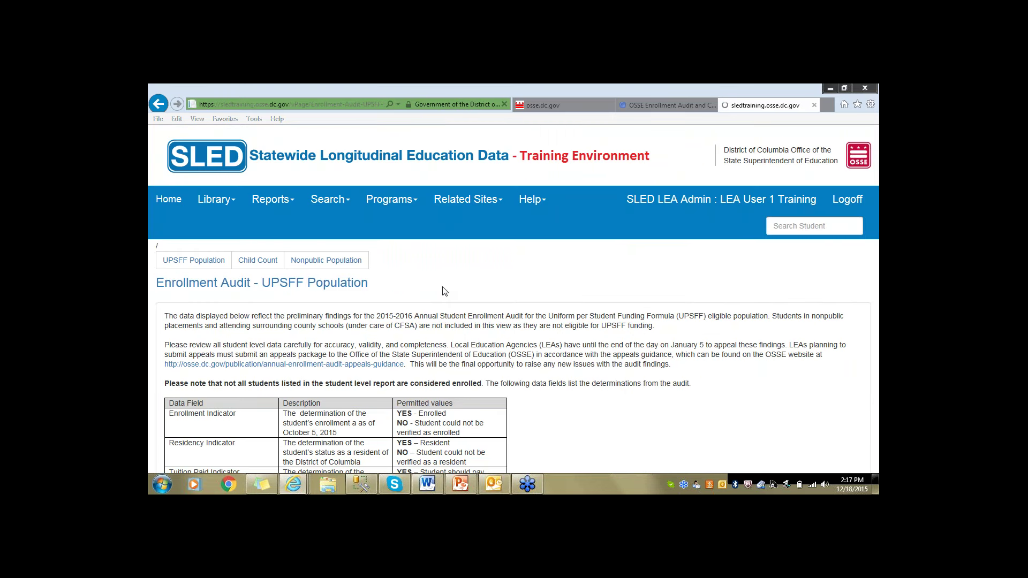
Step: Highlight the 3,270 Male total (3,268 enrolled, 2 not enrolled) in the Total UPSFF Population table
{"action": "scroll", "coordinate": [442, 292], "scroll_direction": "down", "scroll_amount": 6}
{"action": "scroll", "coordinate": [514, 299], "scroll_direction": "down", "scroll_amount": 3}
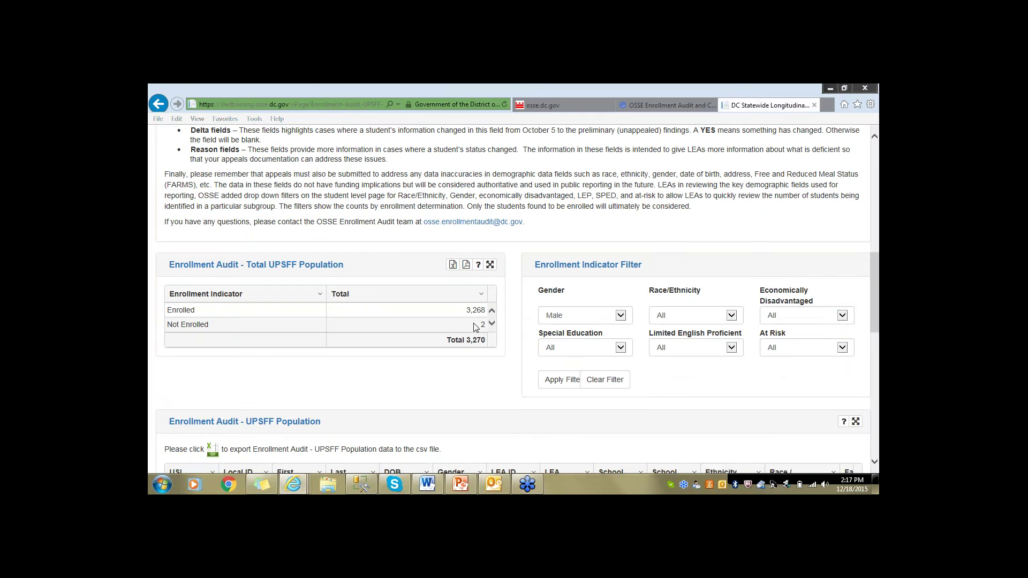
{"action": "left_click_drag", "start_coordinate": [467, 340], "coordinate": [483, 339]}
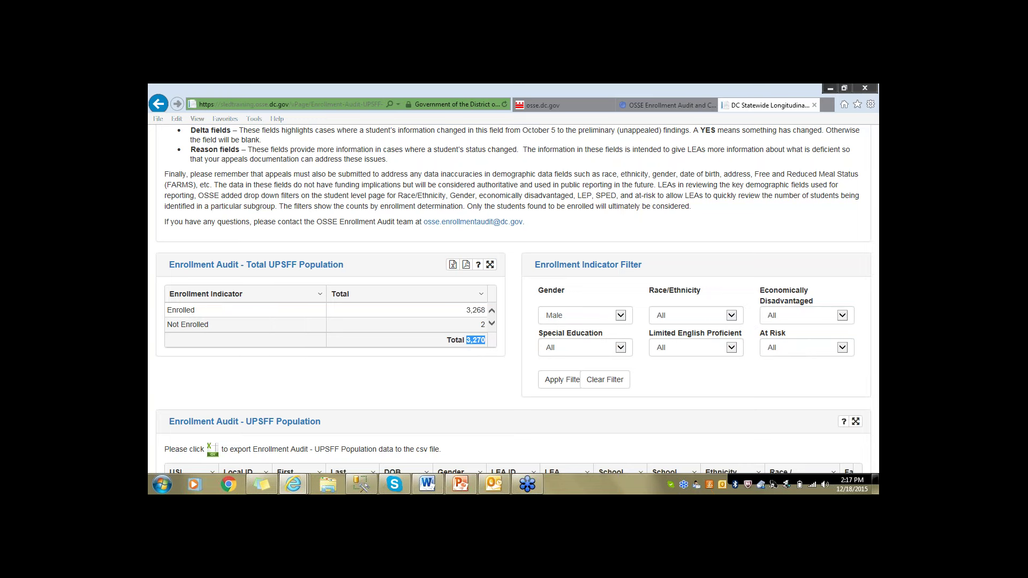
{"action": "left_click", "coordinate": [760, 349]}
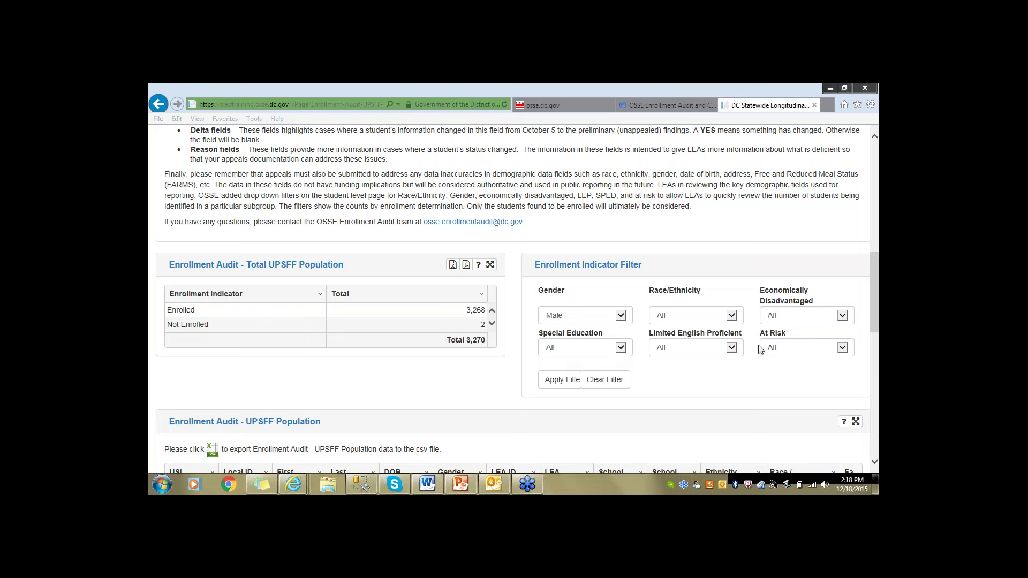
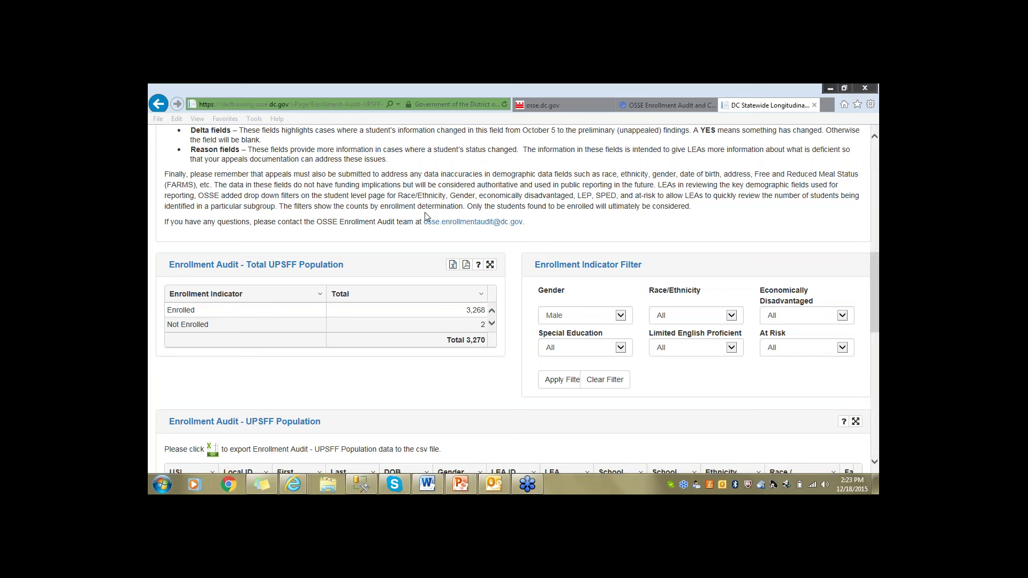
Step: Scroll to the male-only UPSFF Population grid (1–5 of 3270 items) and zoom the page out
{"action": "scroll", "coordinate": [466, 390], "scroll_direction": "down", "scroll_amount": 2}
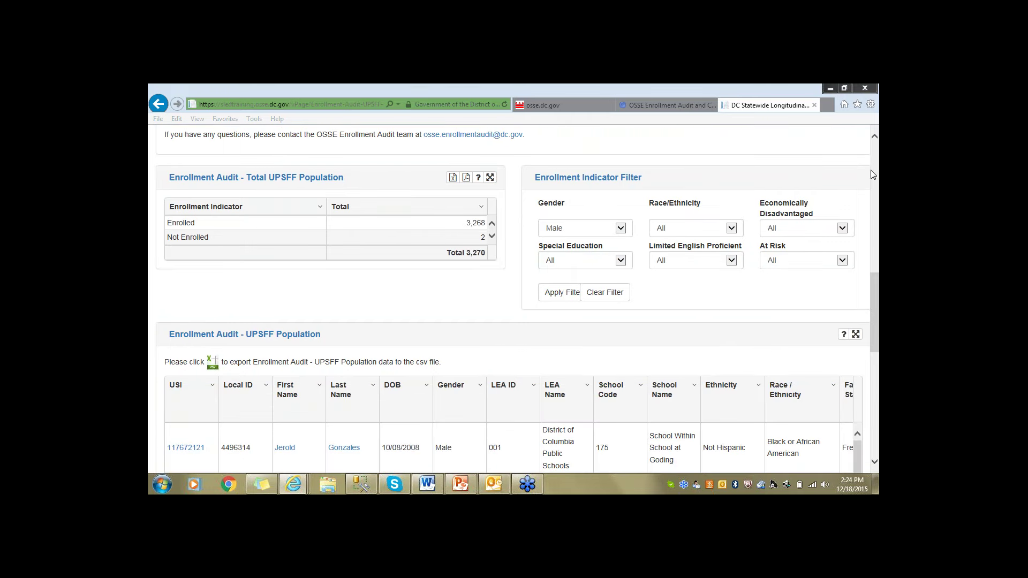
{"action": "left_click_drag", "start_coordinate": [878, 327], "coordinate": [878, 404]}
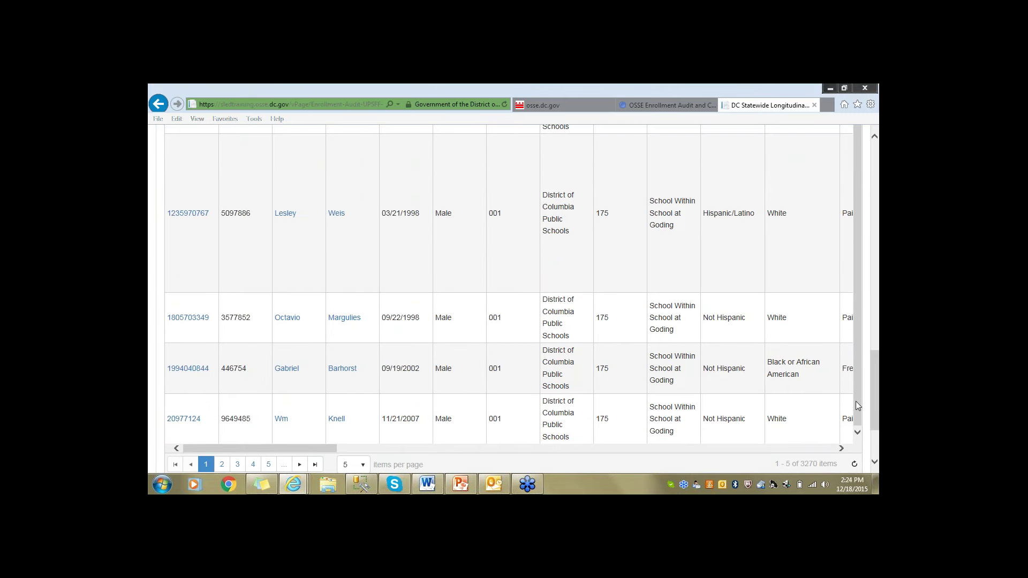
{"action": "key", "text": "ctrl+minus"}
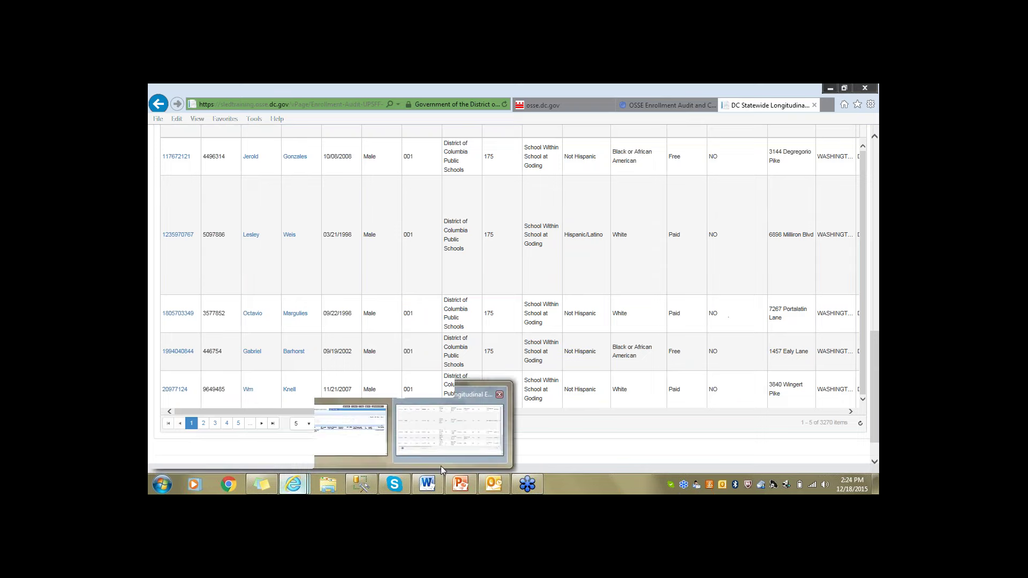
Step: Scroll the UPSFF Population grid sideways to review its student columns
{"action": "left_click_drag", "start_coordinate": [878, 411], "coordinate": [878, 396]}
{"action": "left_click_drag", "start_coordinate": [337, 459], "coordinate": [668, 445]}
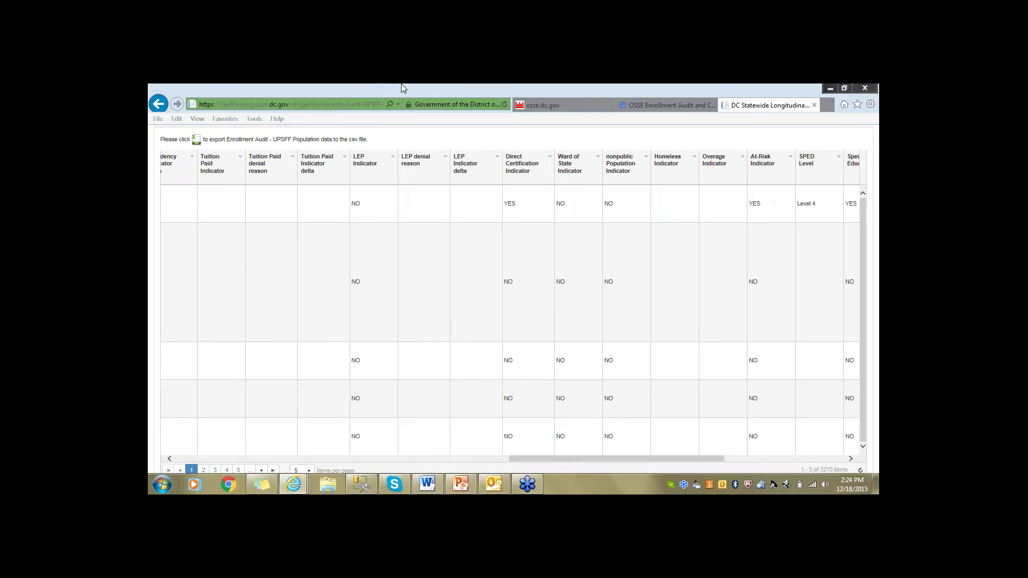
{"action": "left_click_drag", "start_coordinate": [577, 468], "coordinate": [452, 461]}
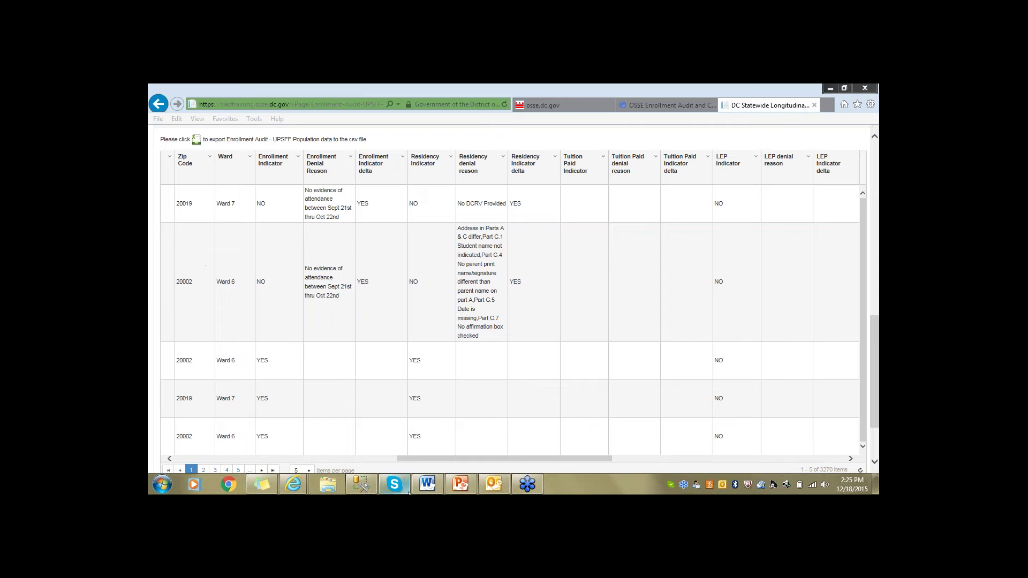
Step: Resume the PowerPoint slide show and advance to slide 14, 'Delta Fields'
{"action": "left_click", "coordinate": [461, 484]}
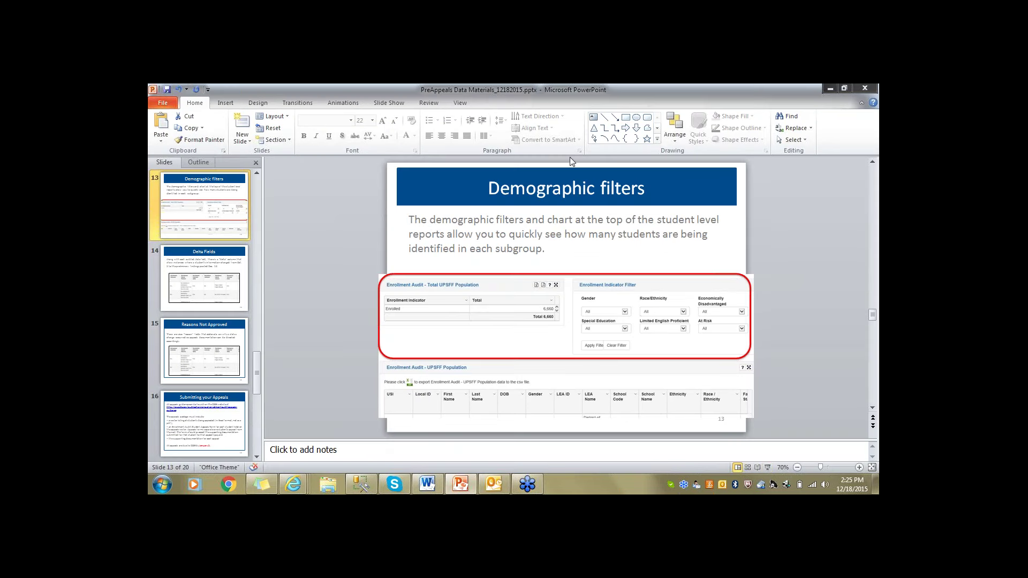
{"action": "left_click", "coordinate": [767, 467]}
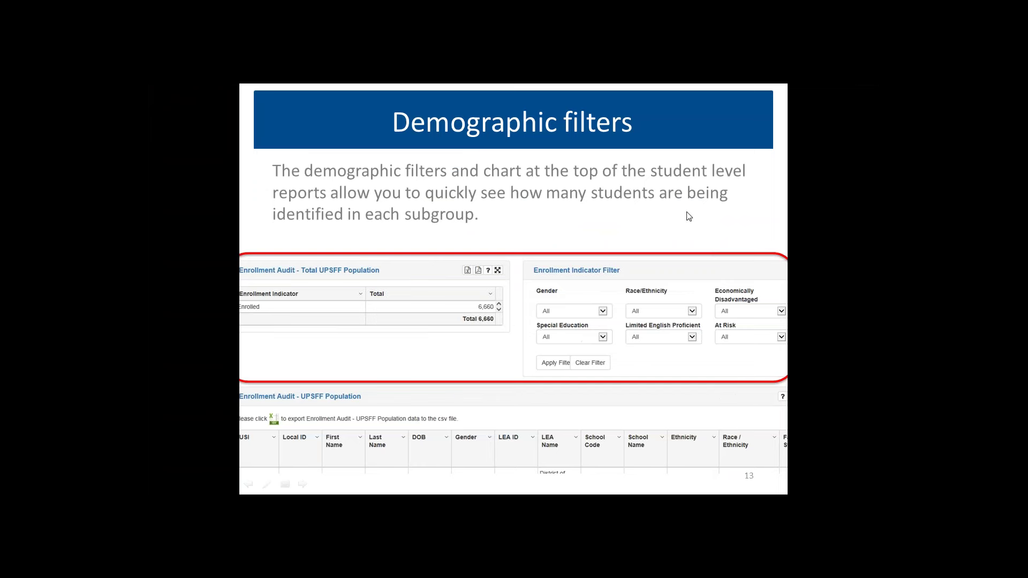
{"action": "key", "text": "Right"}
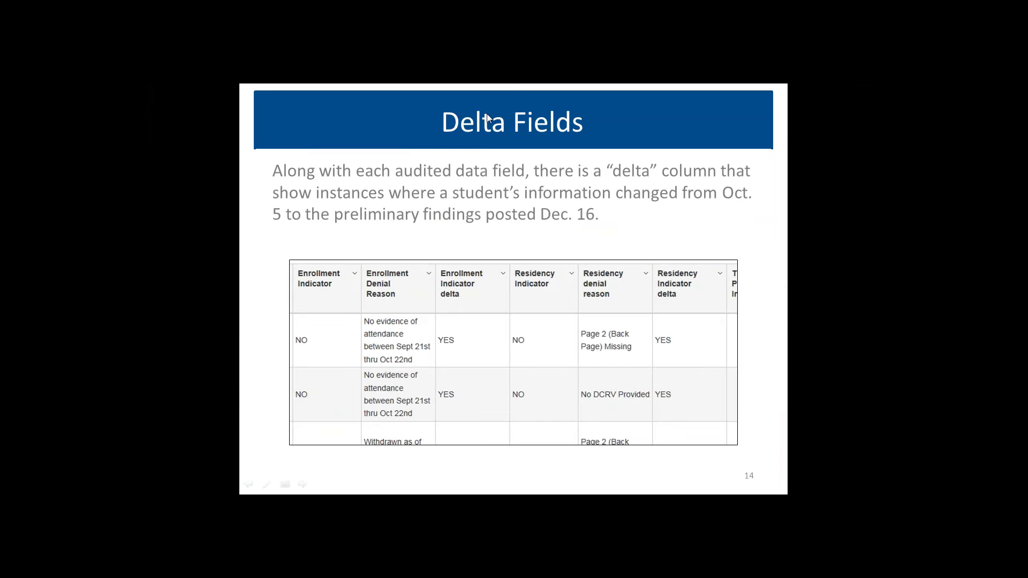